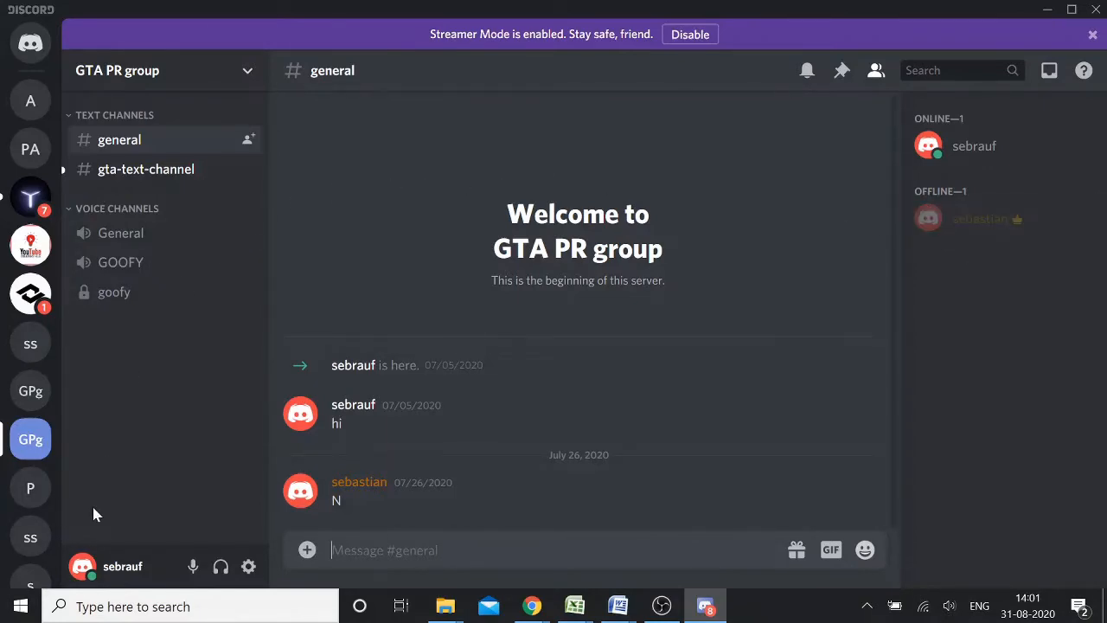
Create a new server named "Discord Color Tips"
scroll(44, 489, "down", 3)
left_click(31, 511)
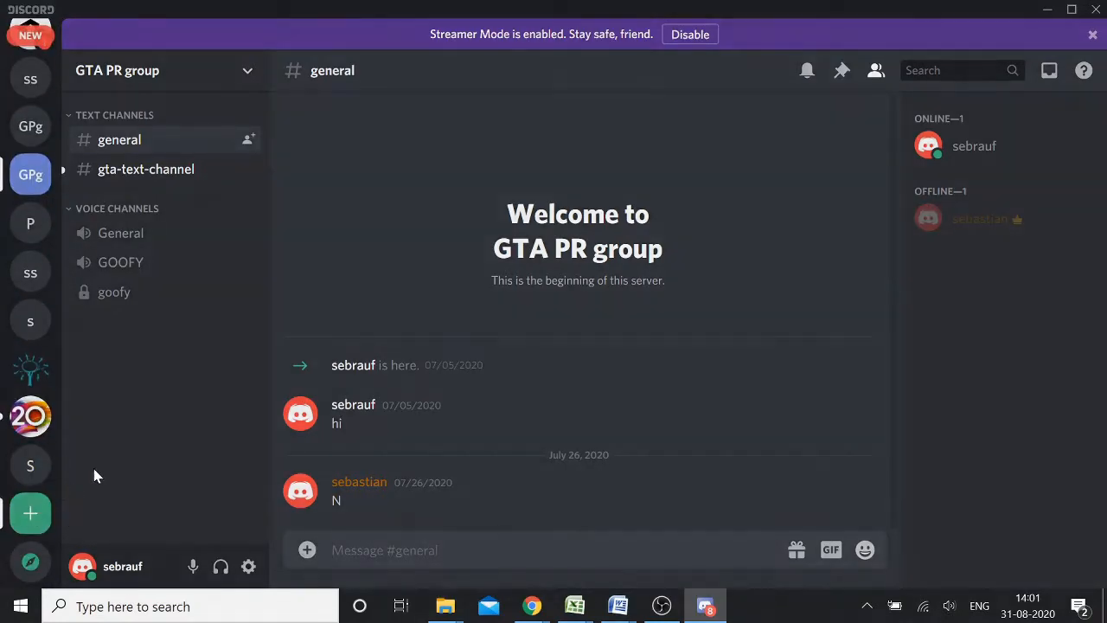
left_click(485, 394)
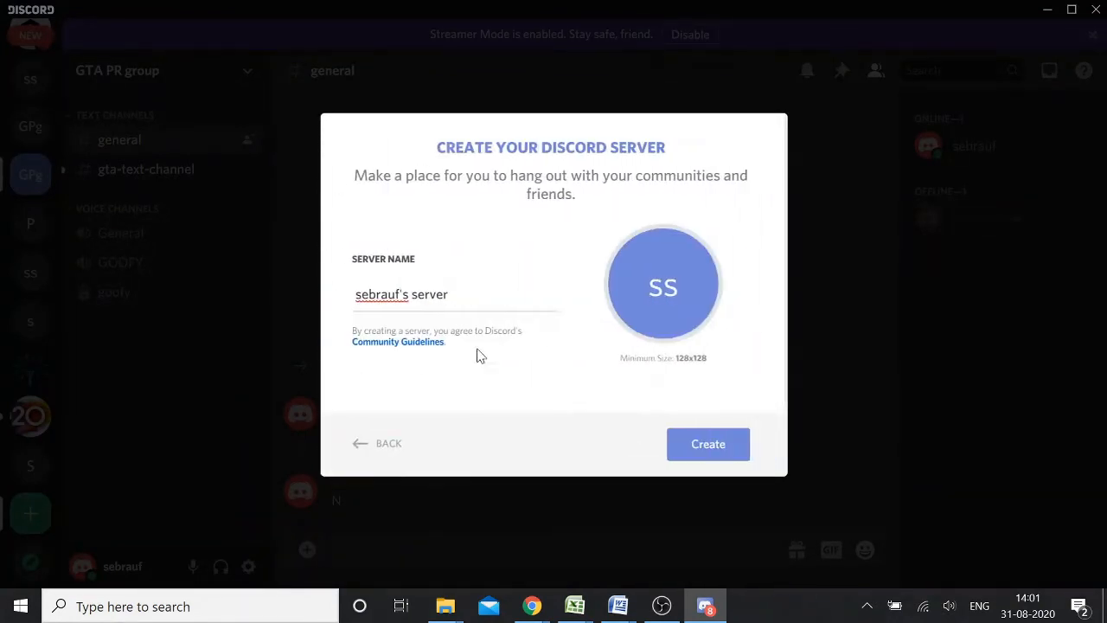
key("ctrl+a")
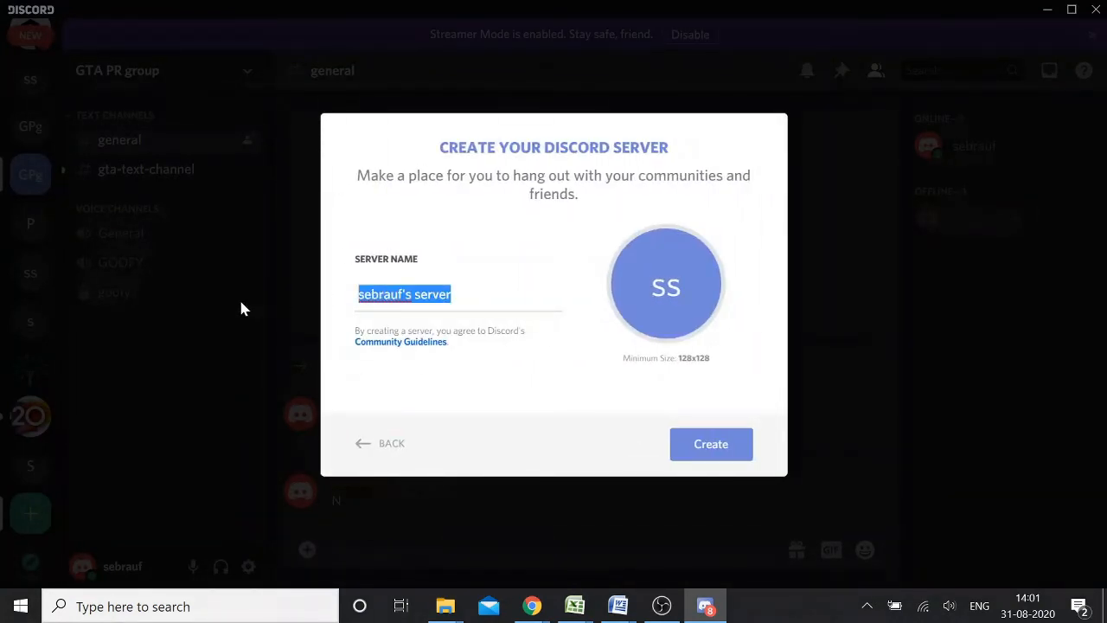
type("DIscord")
key("BackSpace")
key("BackSpace")
key("BackSpace")
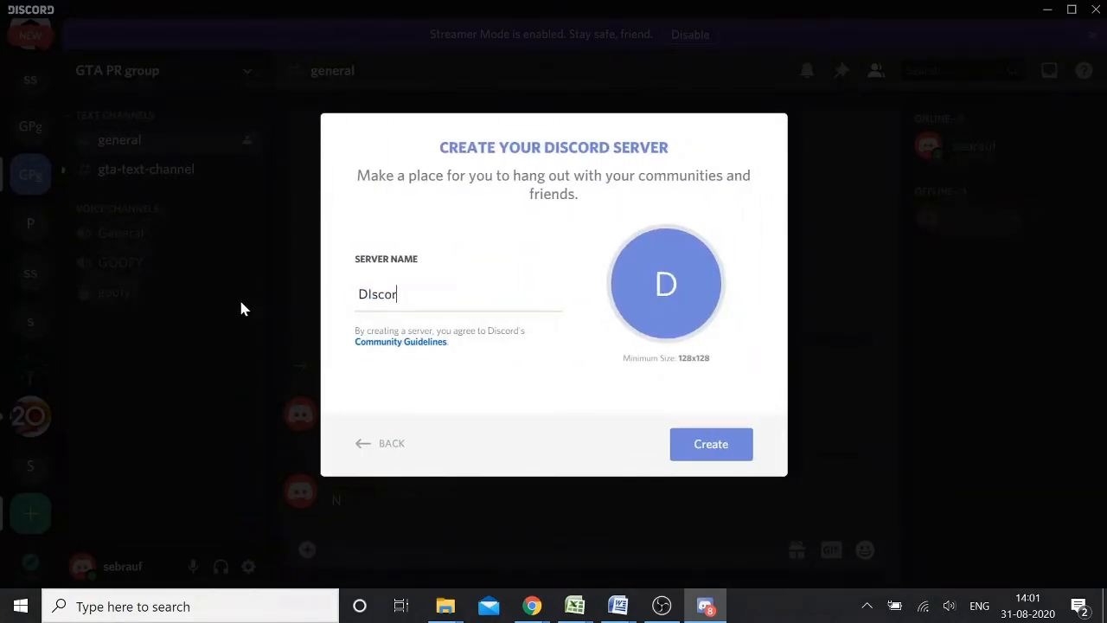
key("BackSpace")
key("BackSpace")
key("BackSpace")
type("iscord Color Tip")
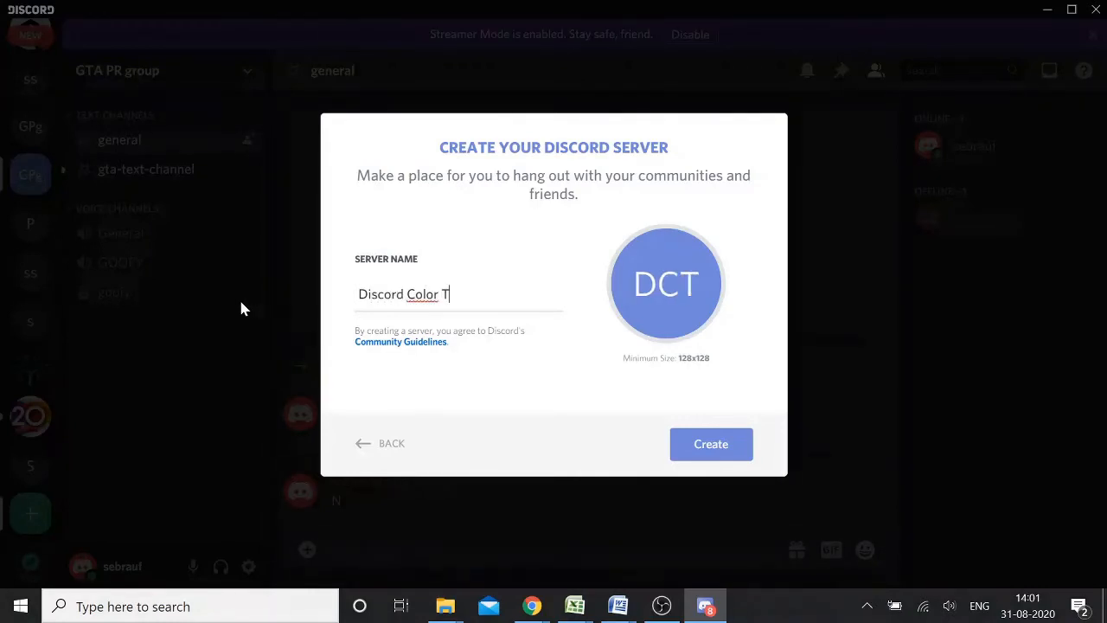
type("s")
left_click(693, 443)
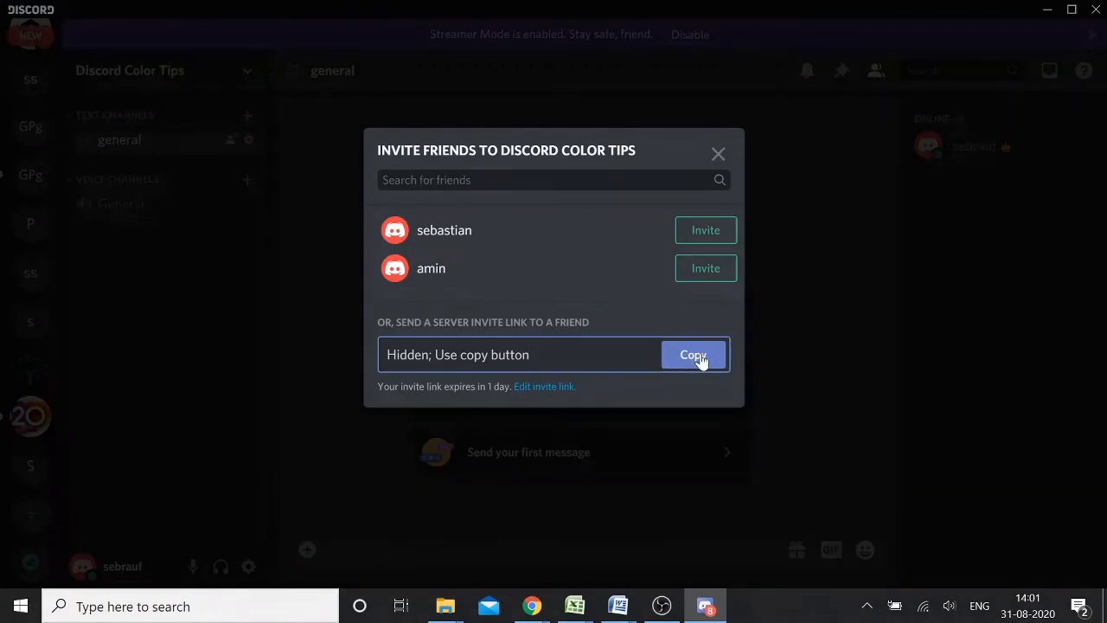
Copy the new server's invite link, invite the two suggested friends and close the invitation dialog
left_click(698, 358)
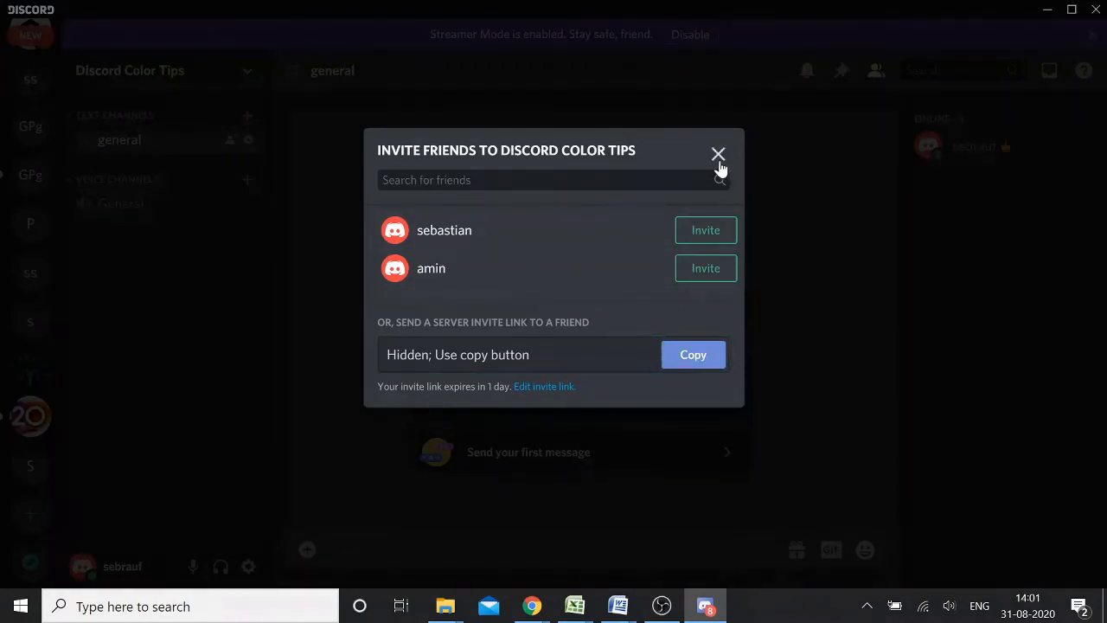
left_click(710, 229)
left_click(707, 259)
left_click(718, 153)
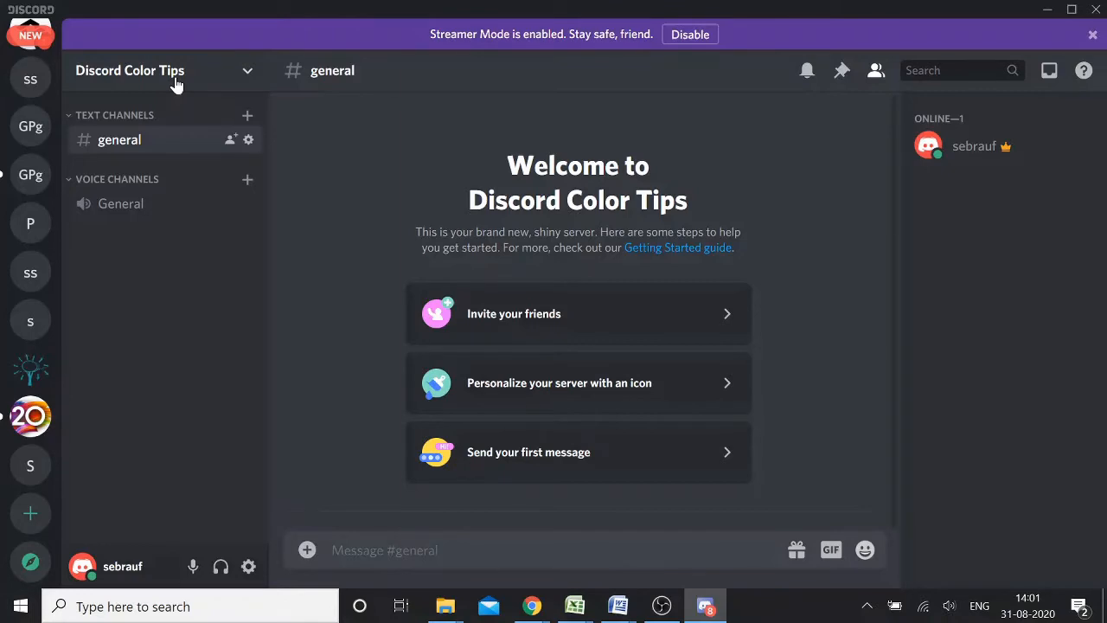
Add a role named "Admin" in the Discord Color Tips server settings and save it
left_click(248, 74)
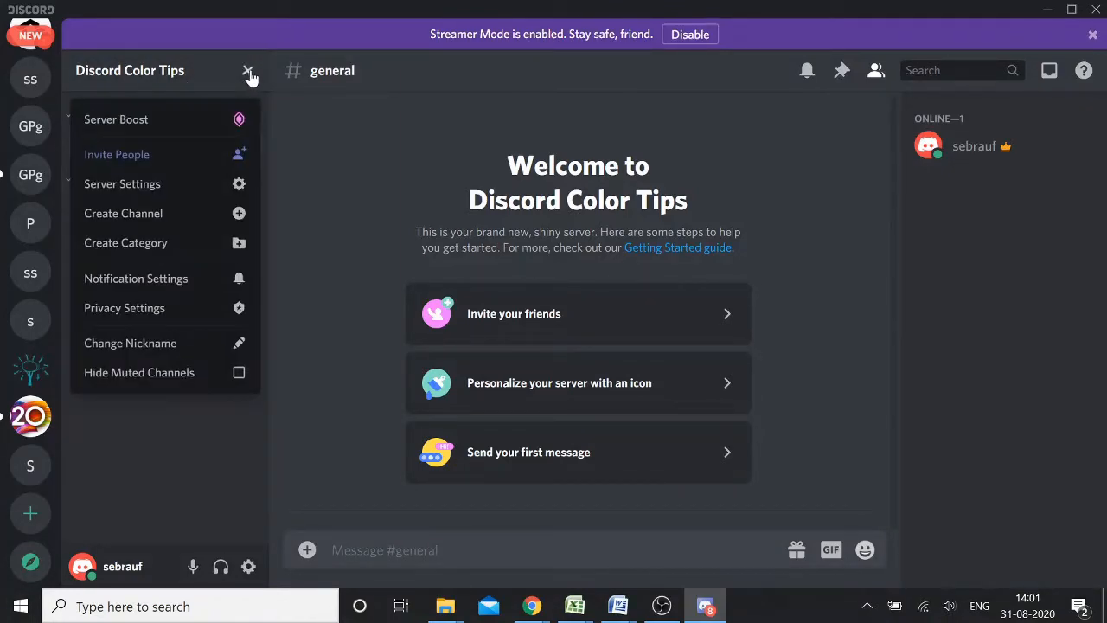
left_click(125, 185)
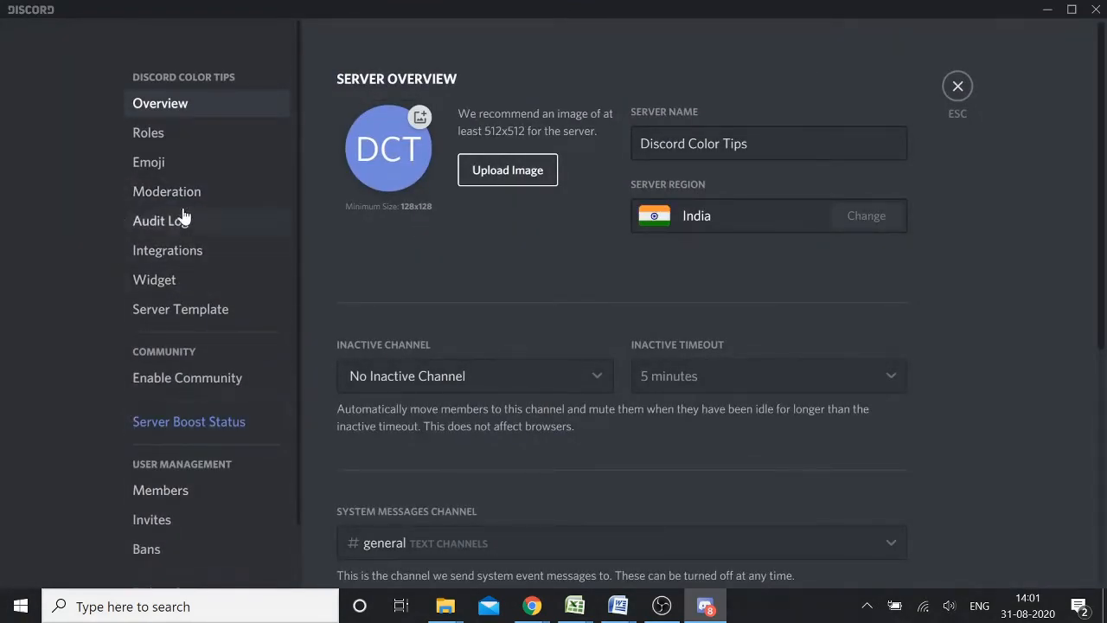
left_click(168, 134)
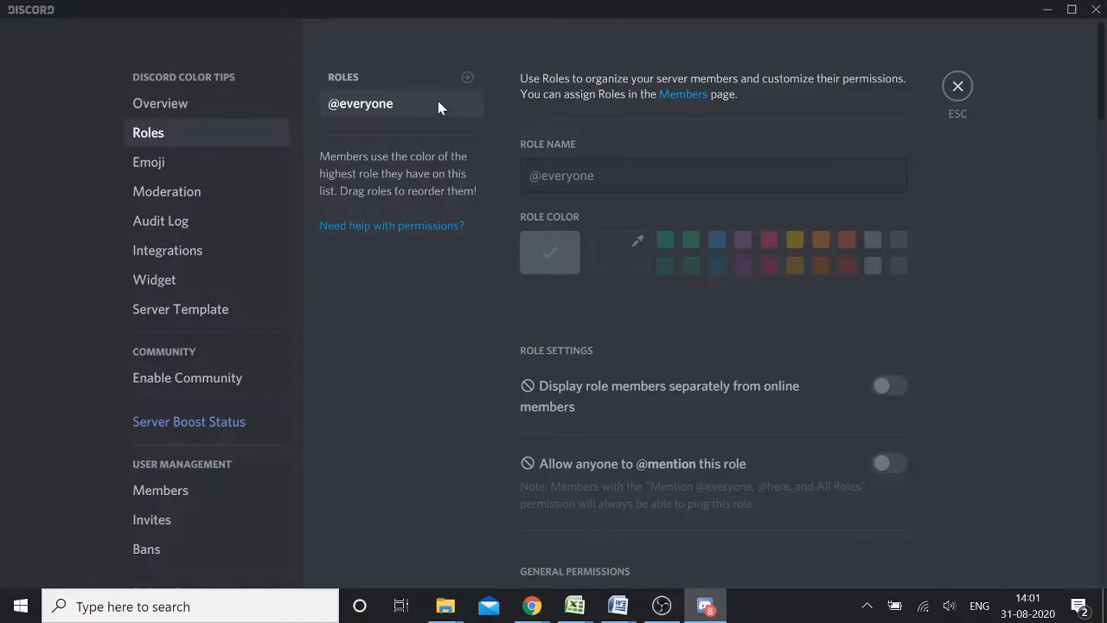
left_click(467, 78)
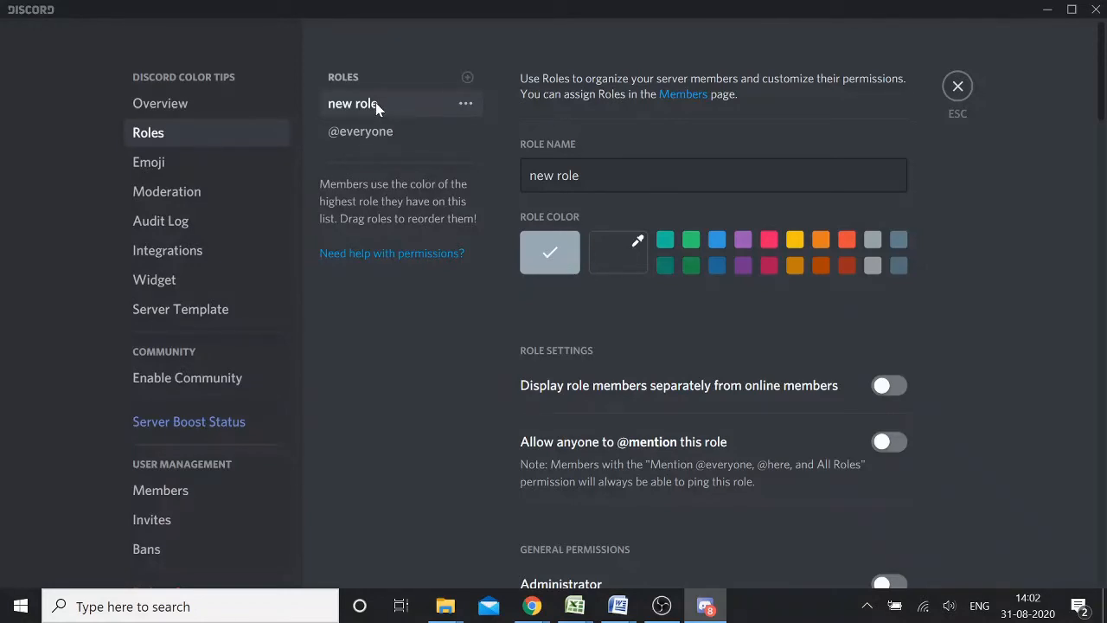
left_click_drag(595, 176, 450, 179)
type("A")
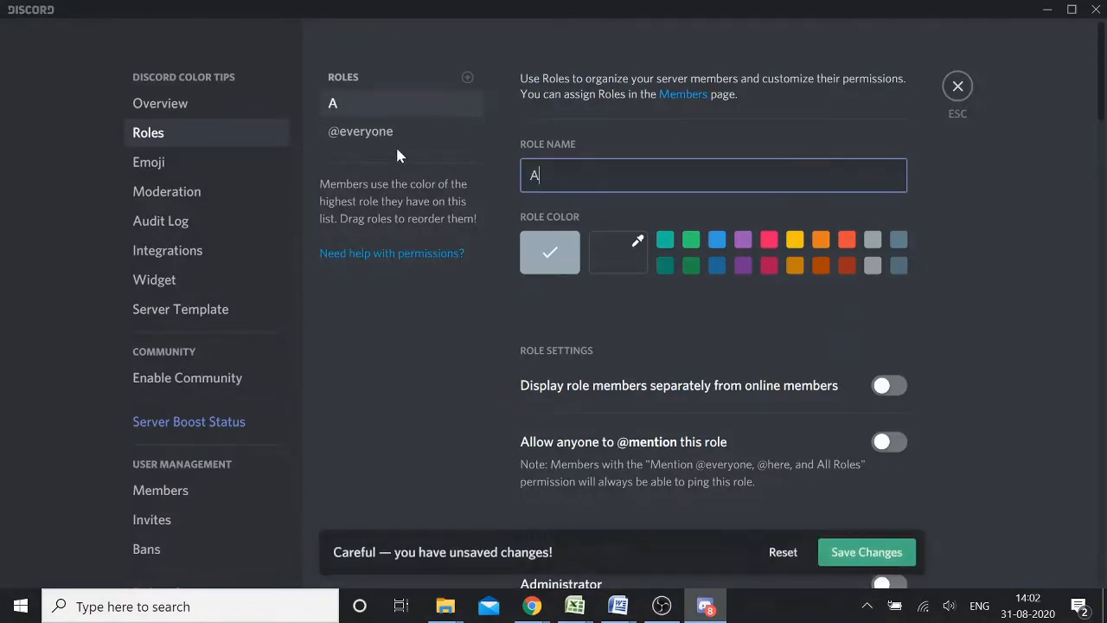
type("dmin")
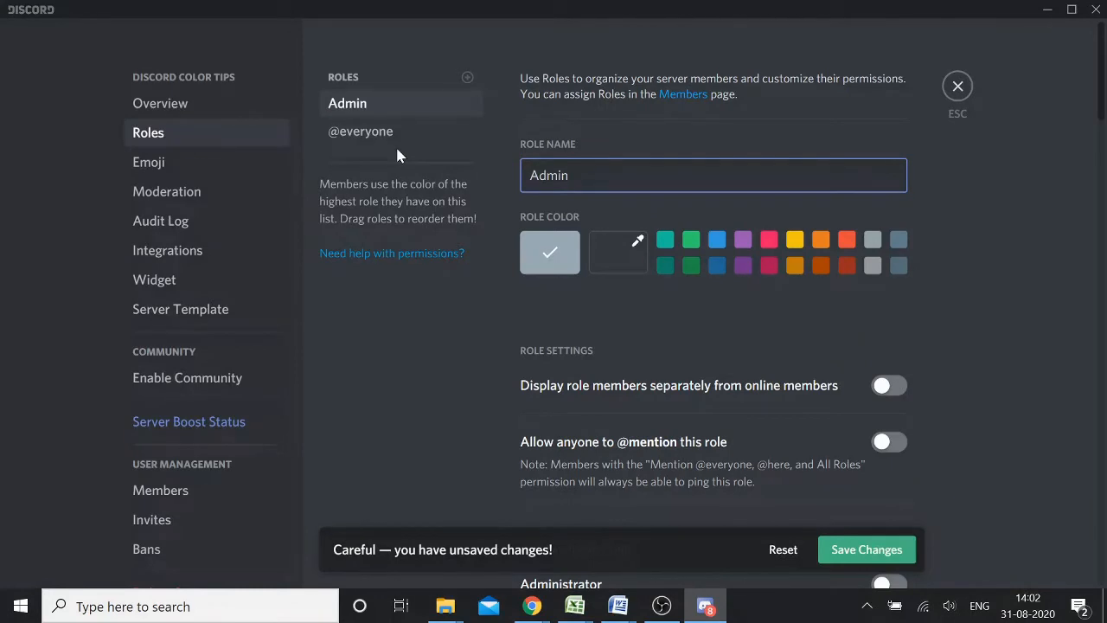
left_click(868, 551)
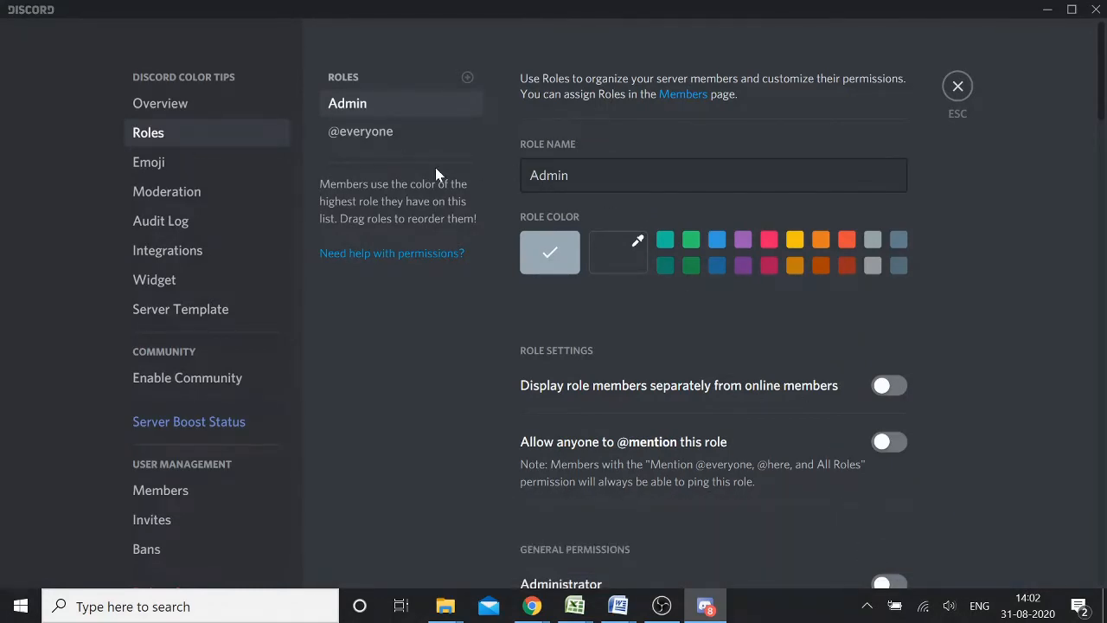
Add a second role named "Regular users" and save it
left_click(467, 77)
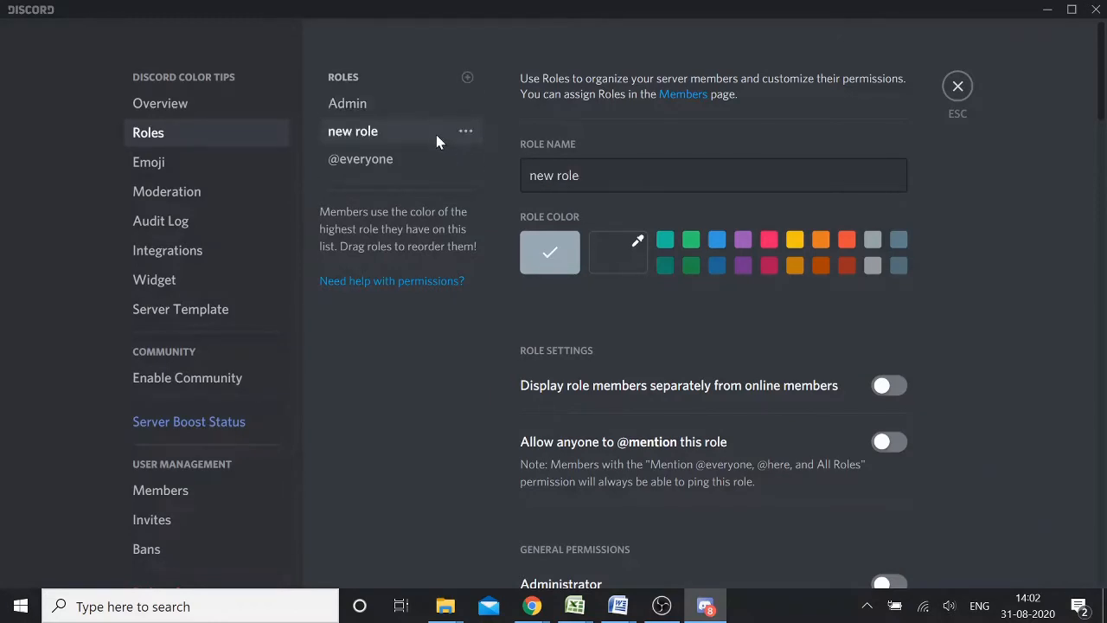
left_click(449, 131)
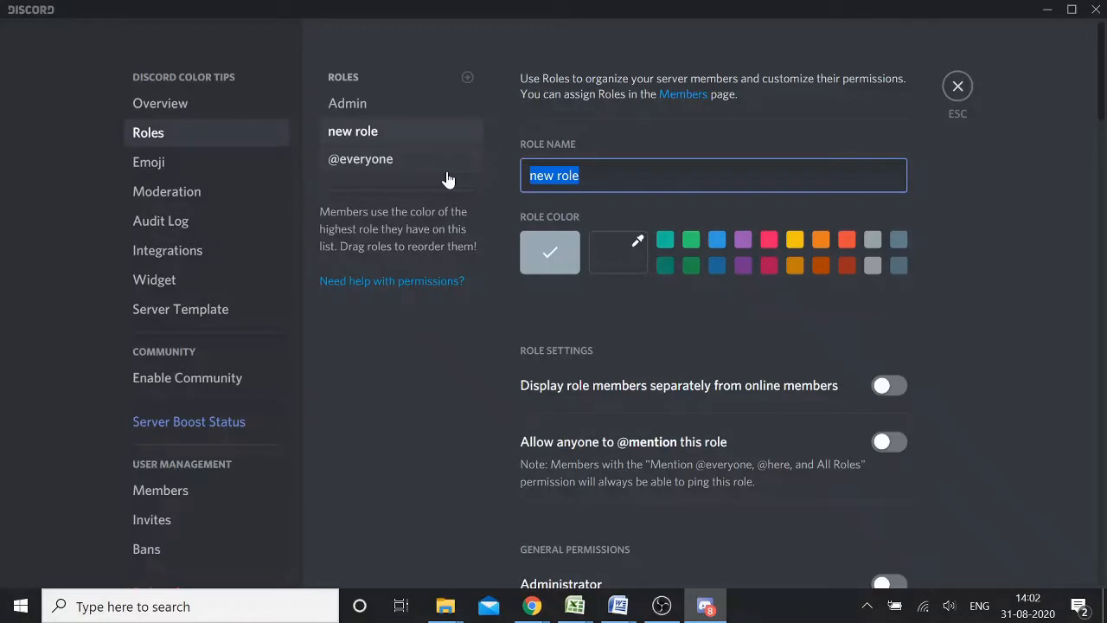
type("Regular users")
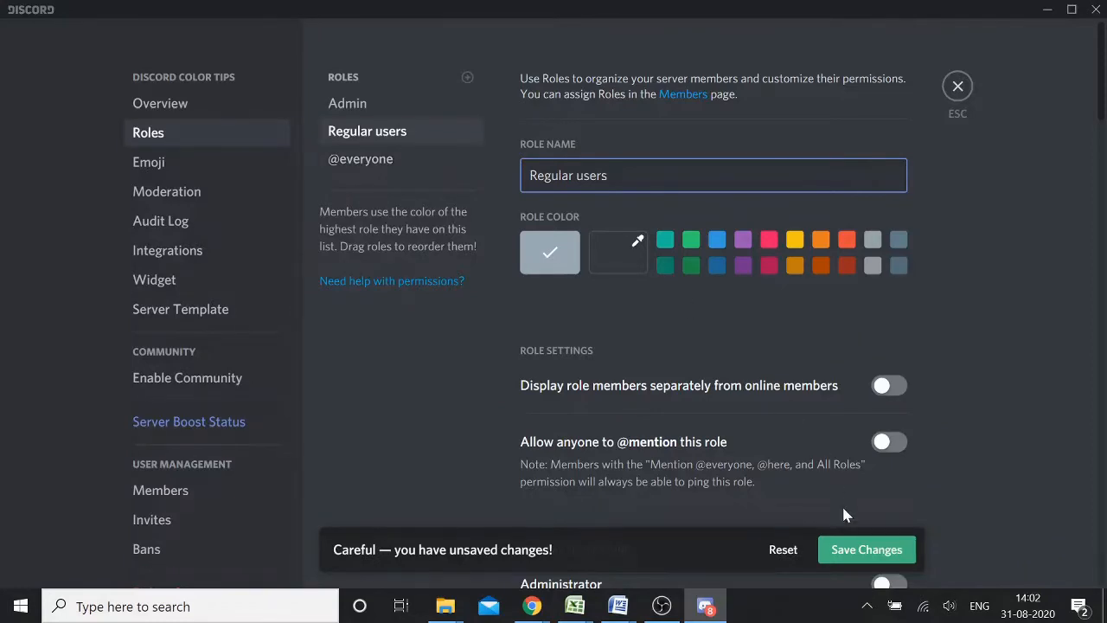
left_click(843, 551)
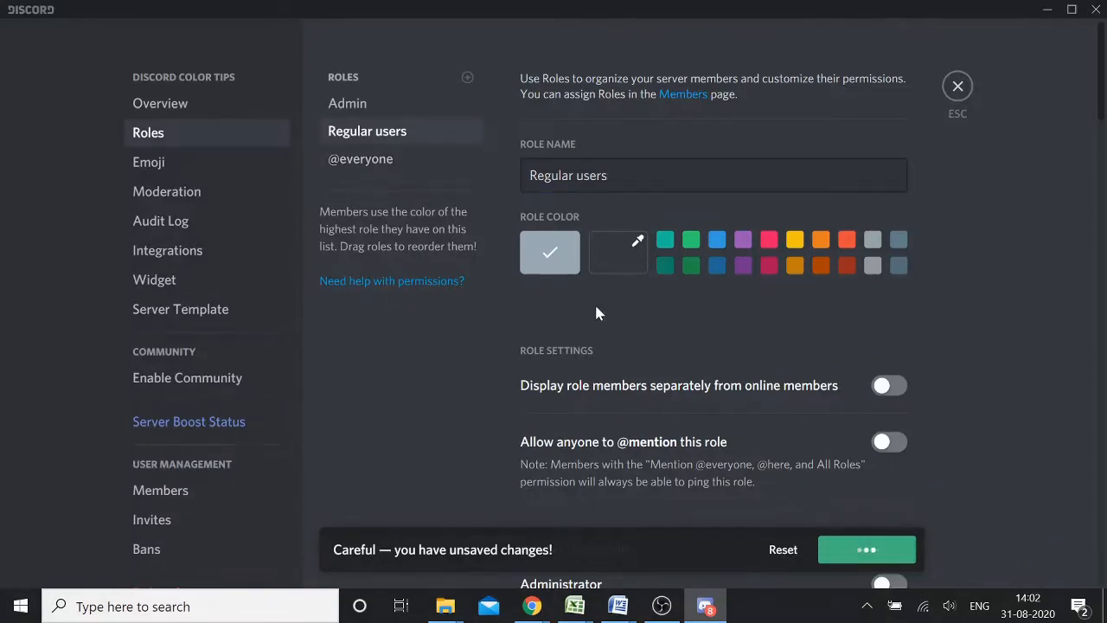
Add a third role named "New users" and save it
left_click(468, 78)
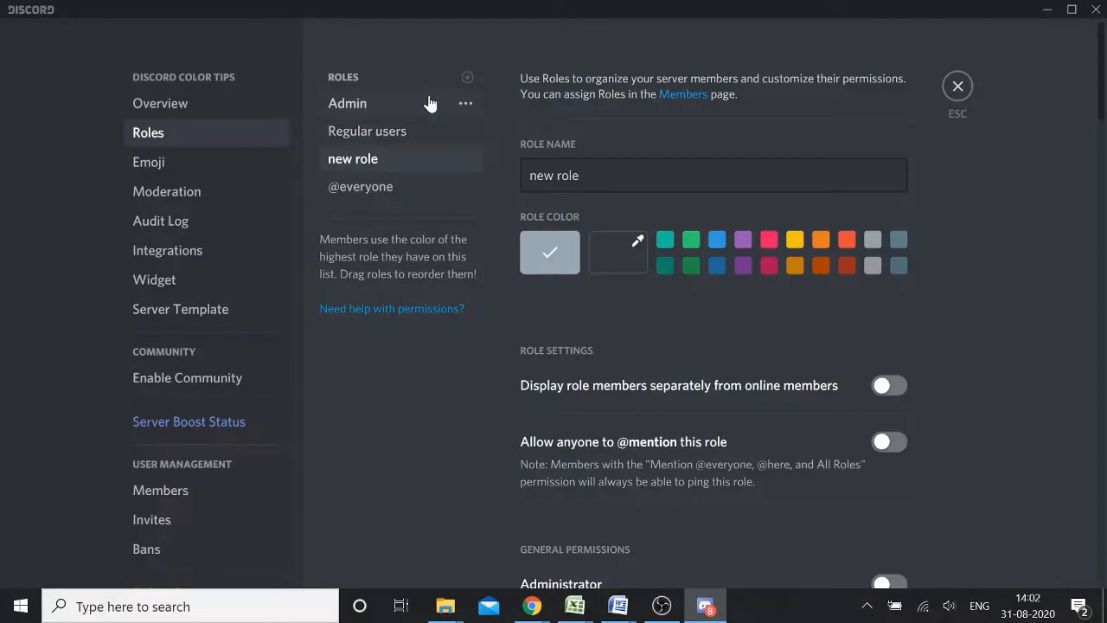
left_click_drag(582, 175, 520, 157)
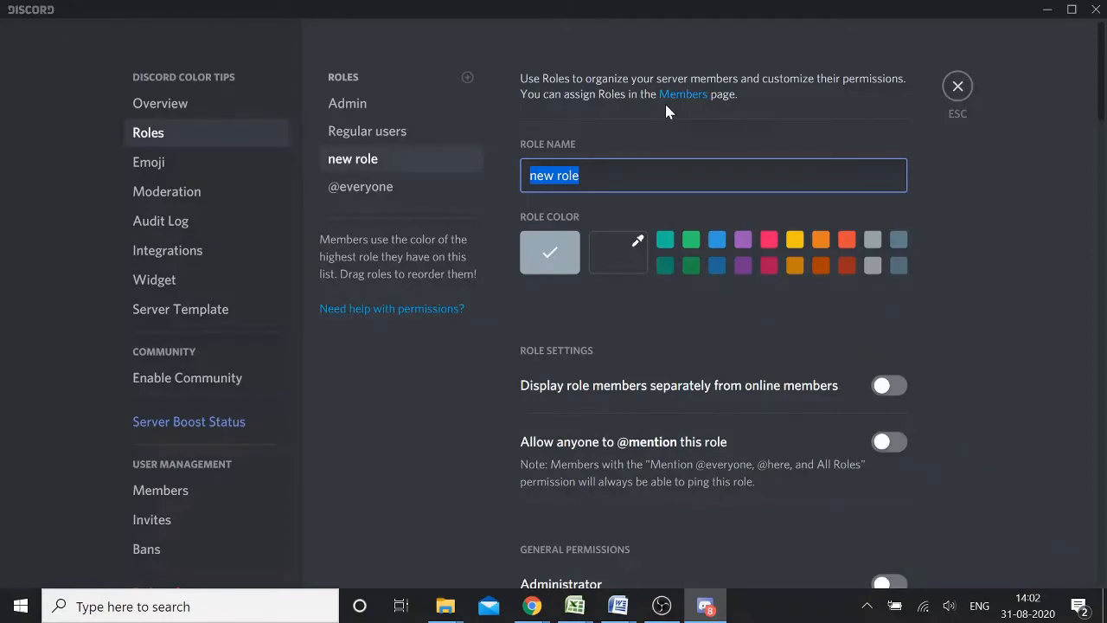
type("New users")
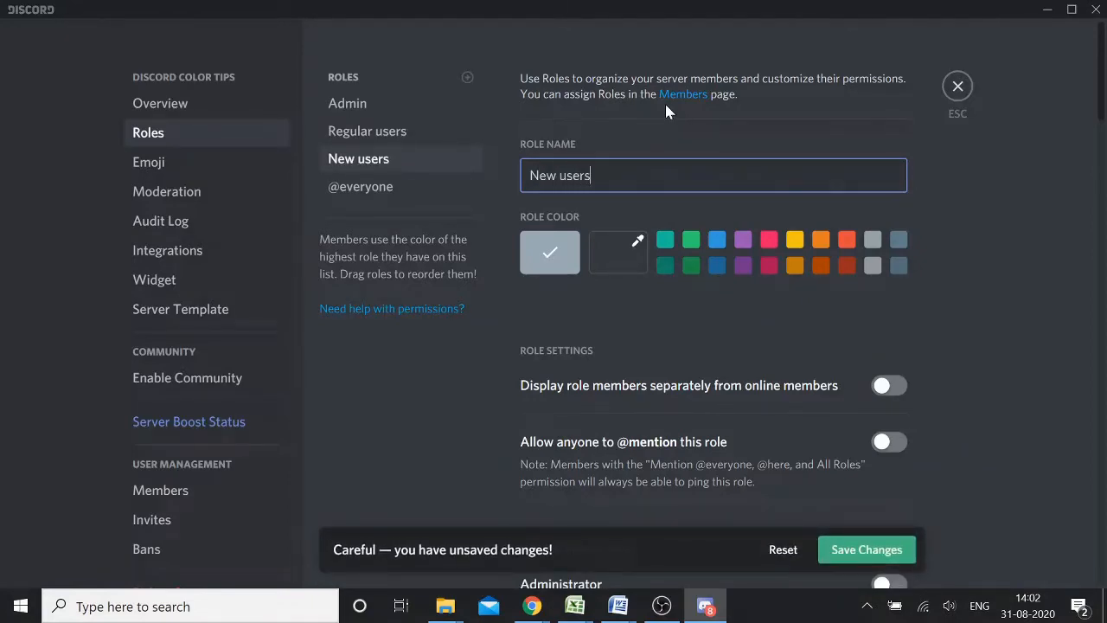
left_click(895, 552)
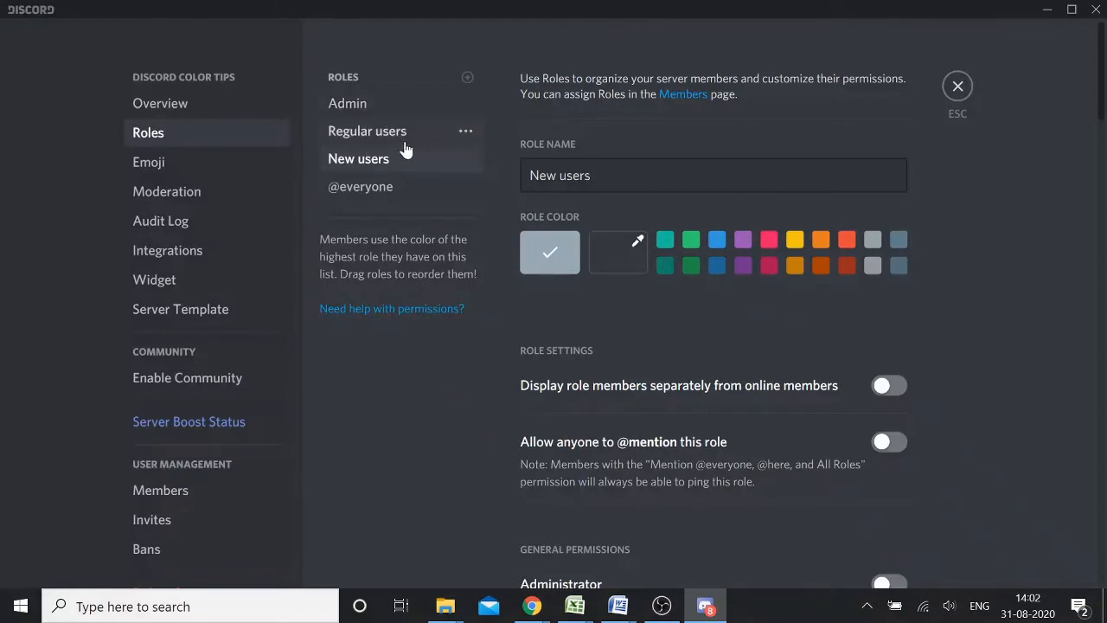
Set the Admin role's color to dark green and save the change
left_click(374, 104)
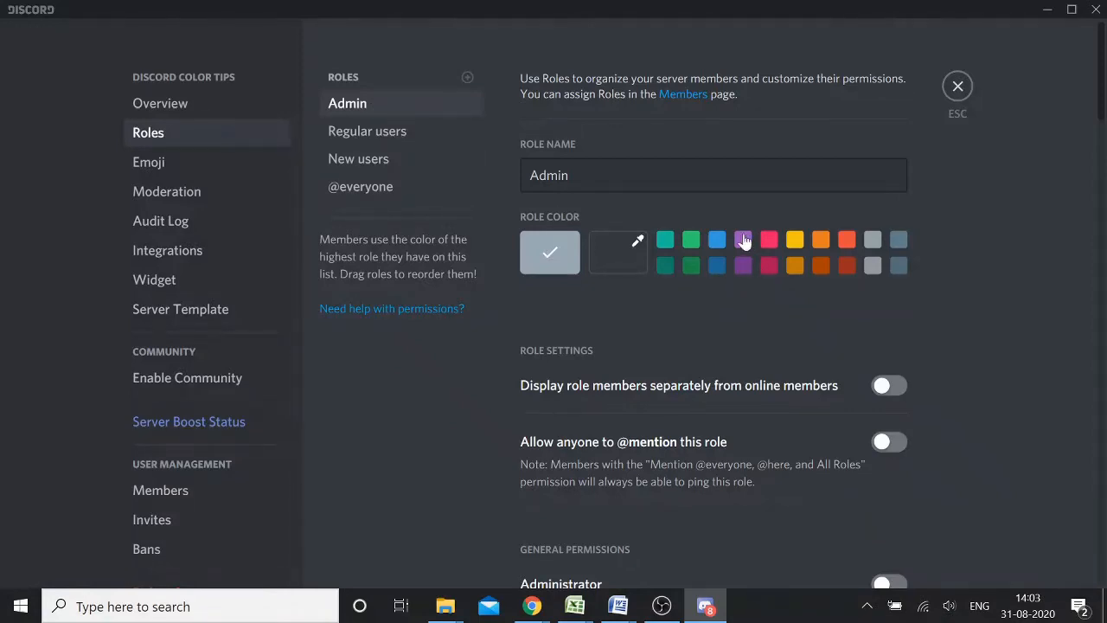
left_click(692, 264)
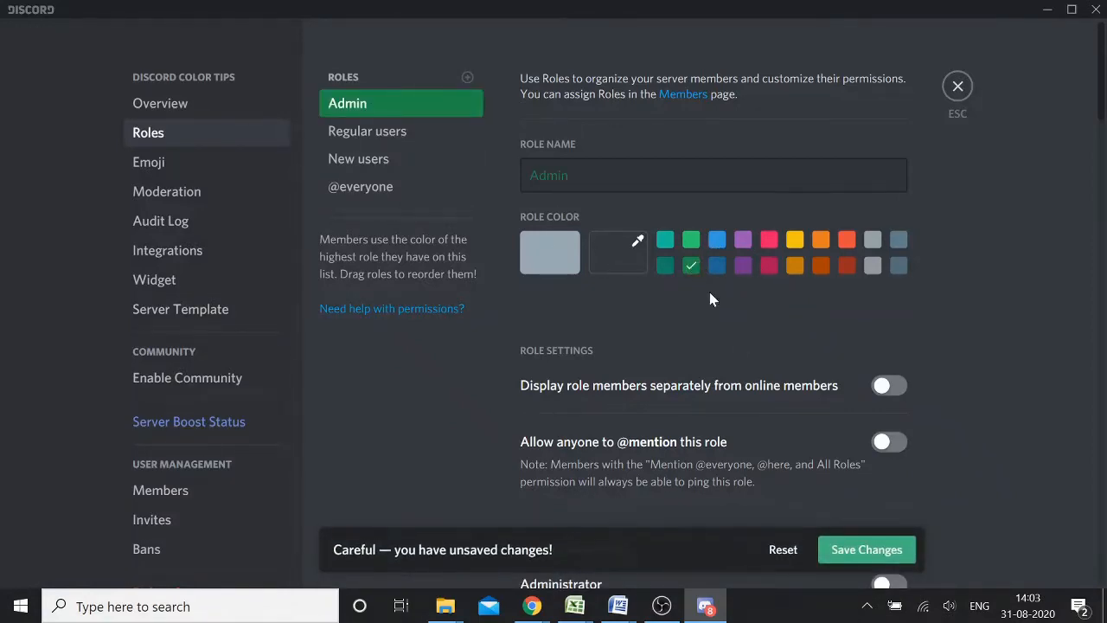
left_click(696, 245)
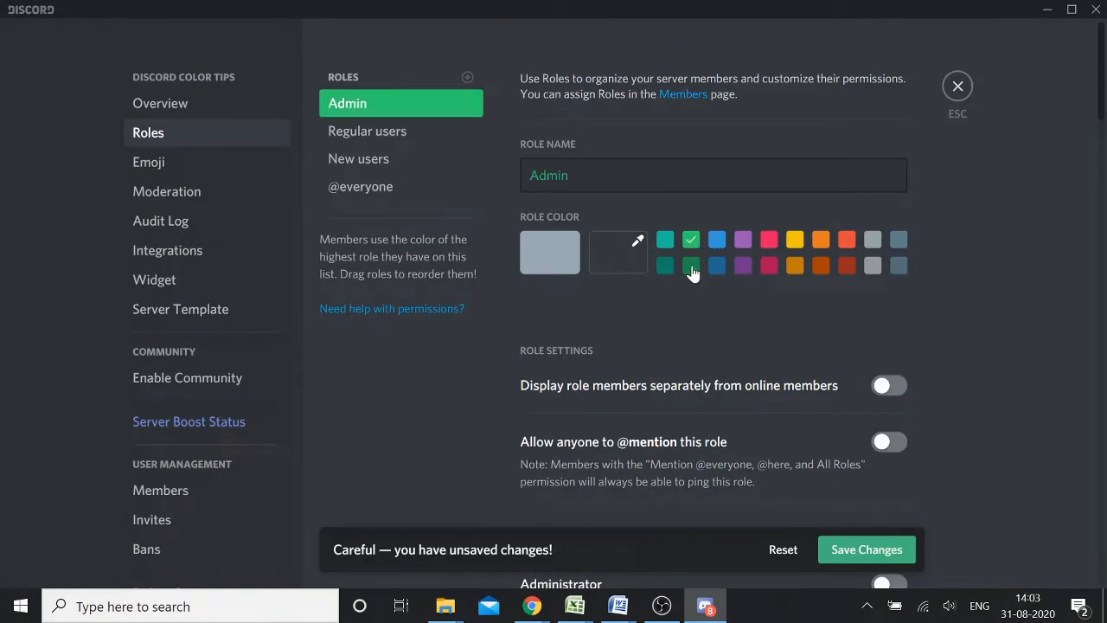
left_click(690, 268)
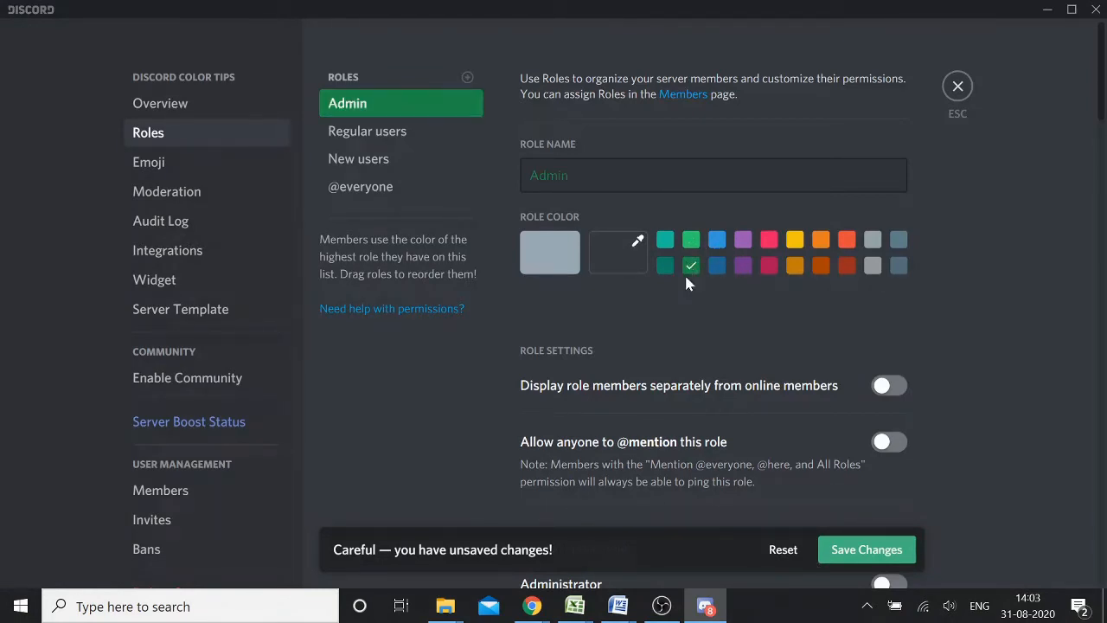
left_click(848, 551)
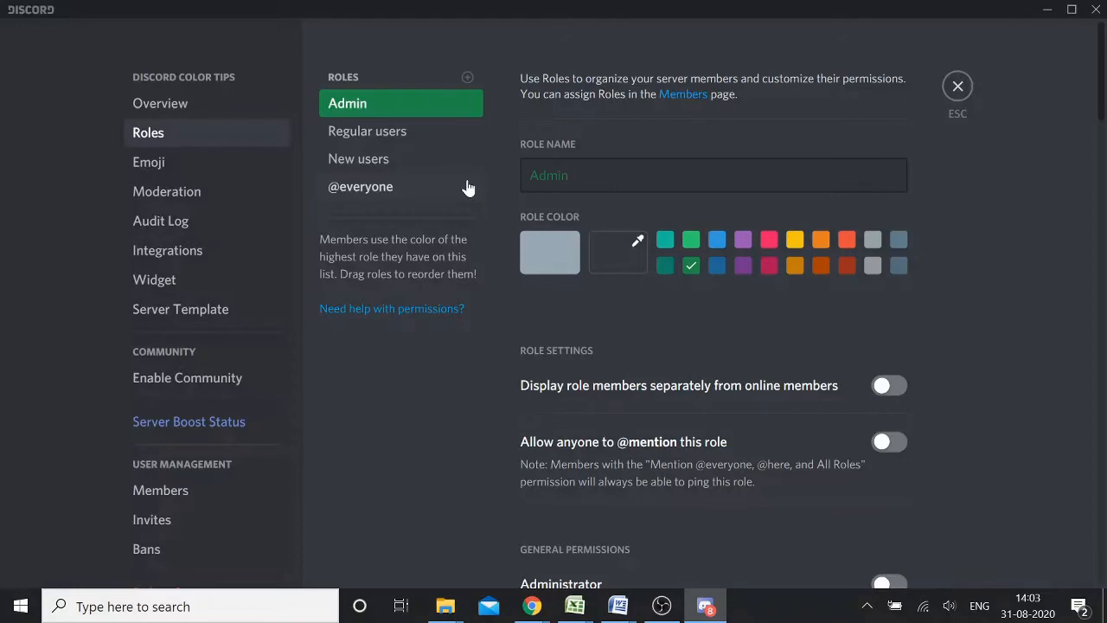
Assign the Admin role to the server owner in the member list
left_click(187, 489)
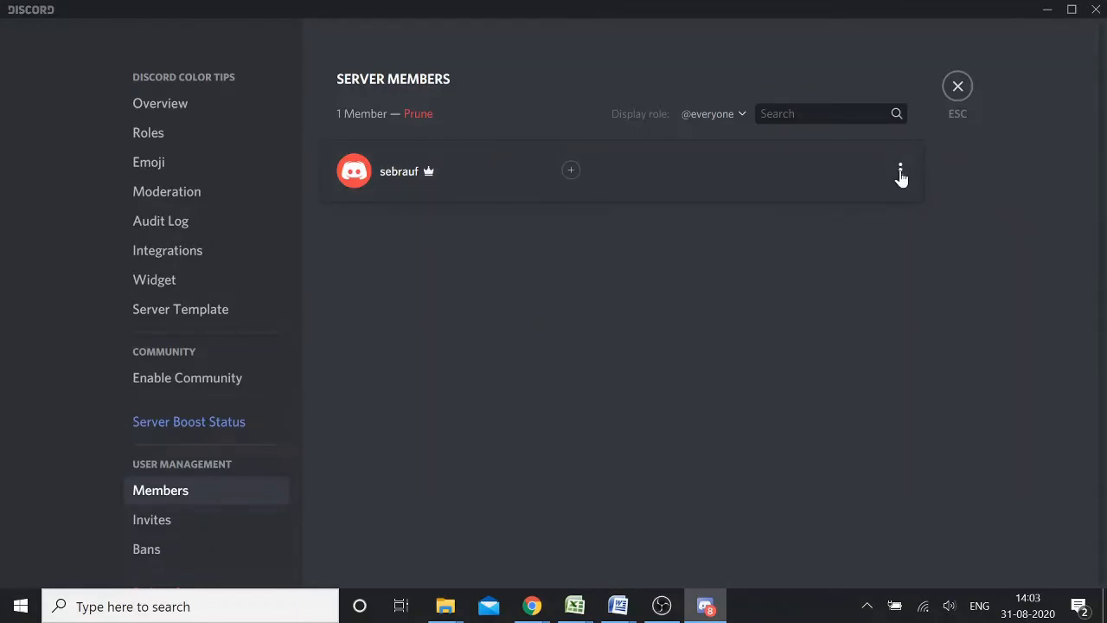
left_click(900, 170)
right_click(404, 173)
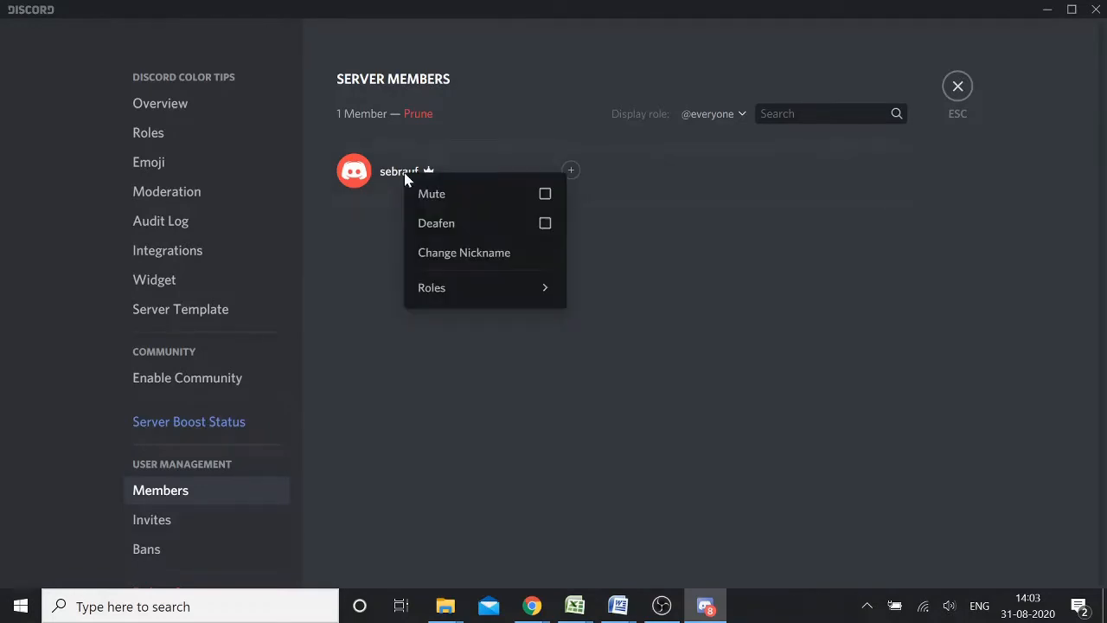
mouse_move(444, 292)
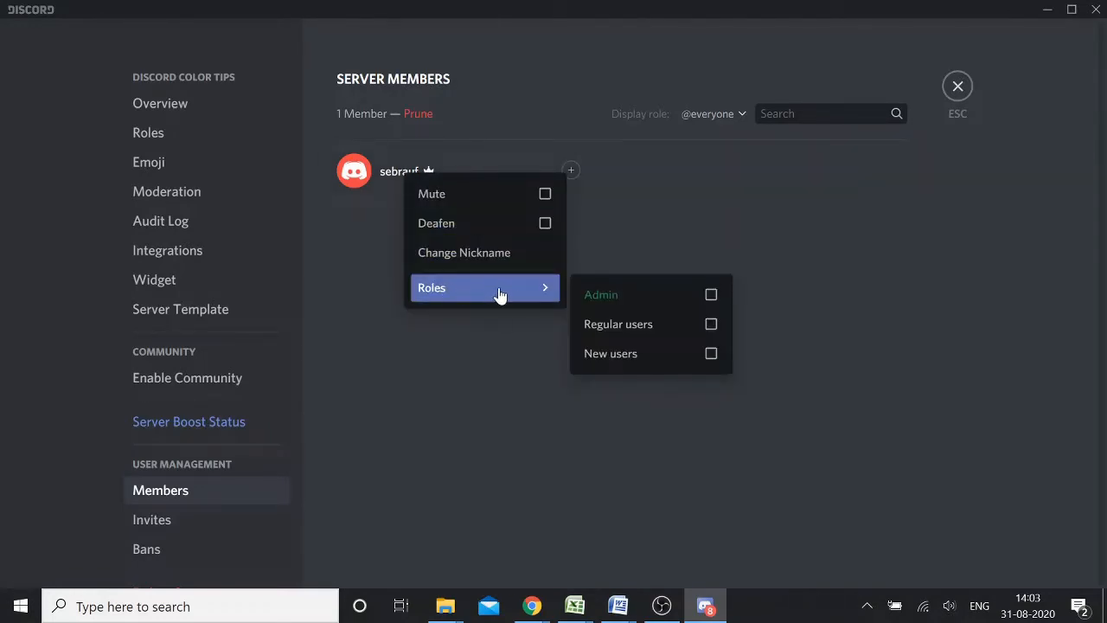
left_click(709, 296)
left_click(794, 331)
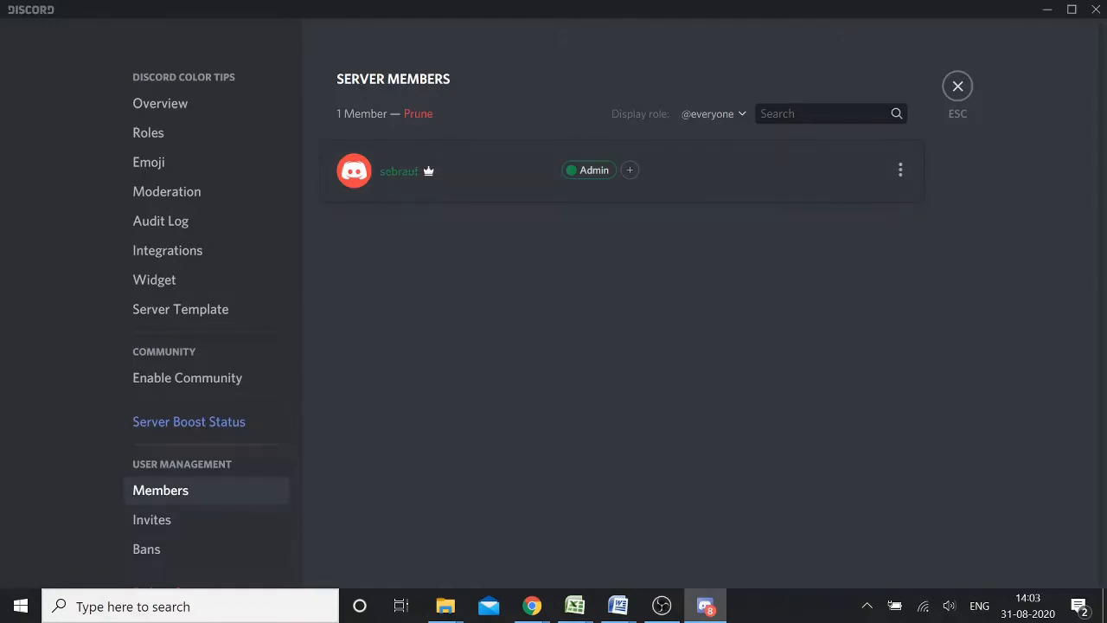
double_click(399, 171)
Set the New users role's color to dark red and save the change
left_click(173, 137)
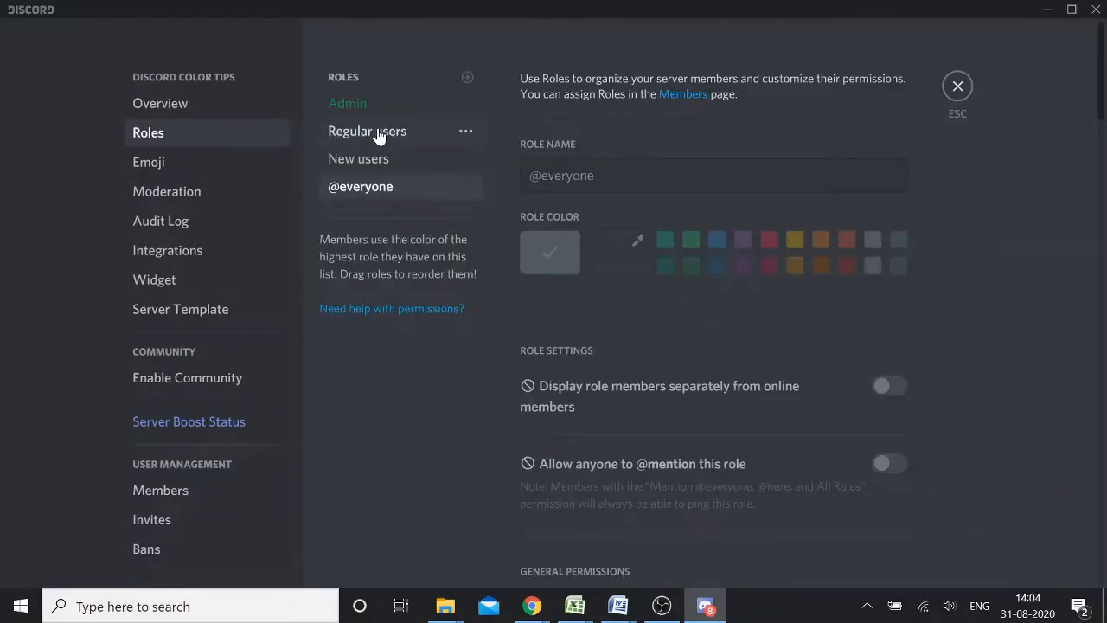
left_click(385, 164)
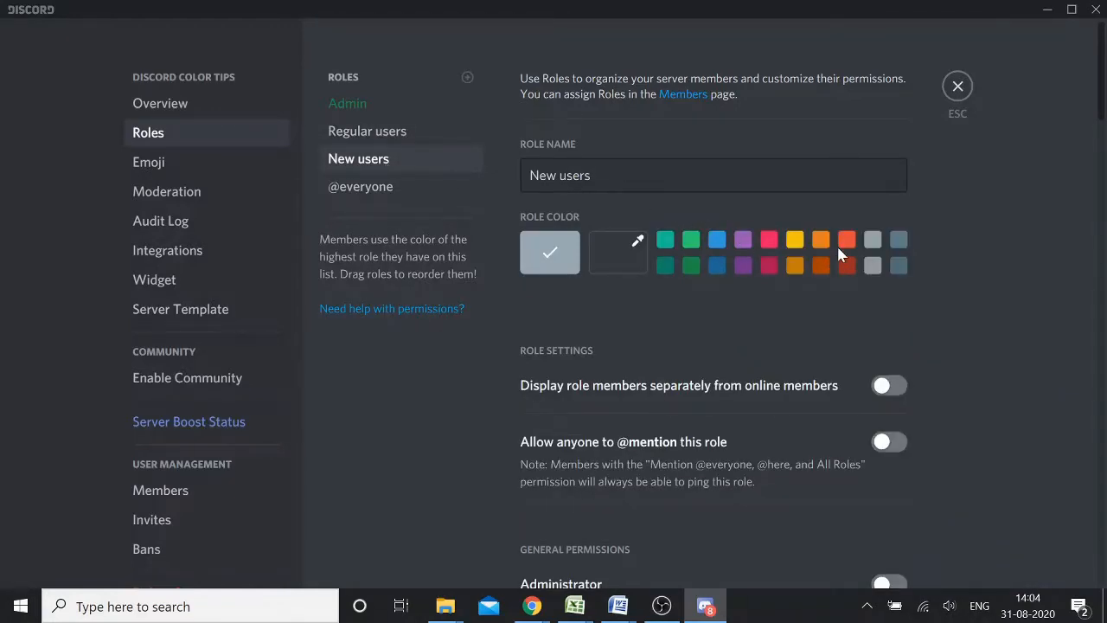
left_click(845, 267)
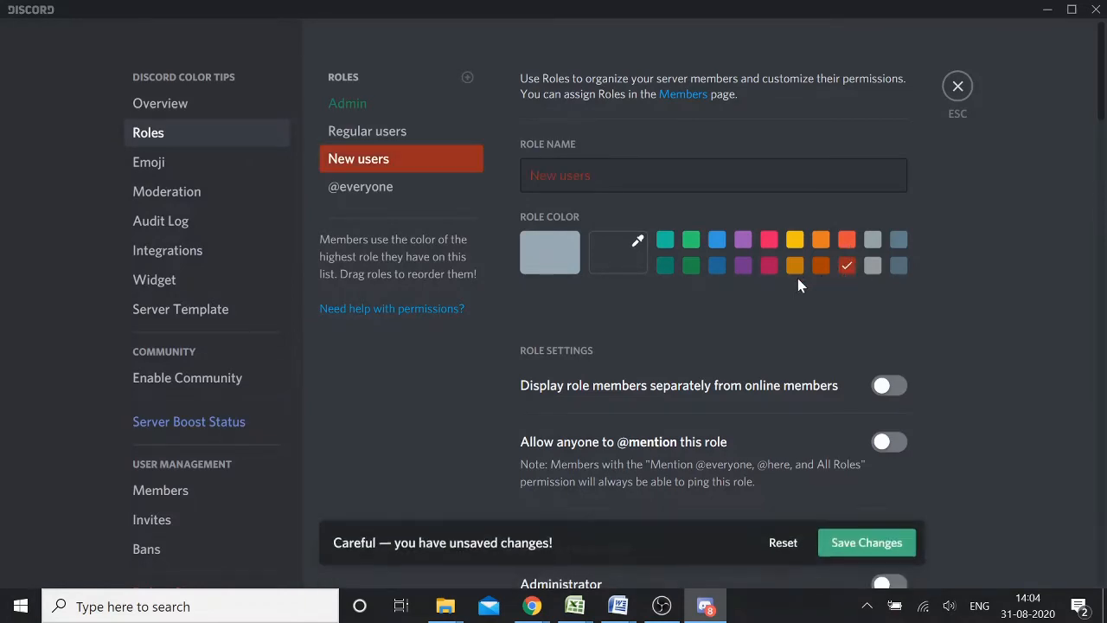
left_click(858, 550)
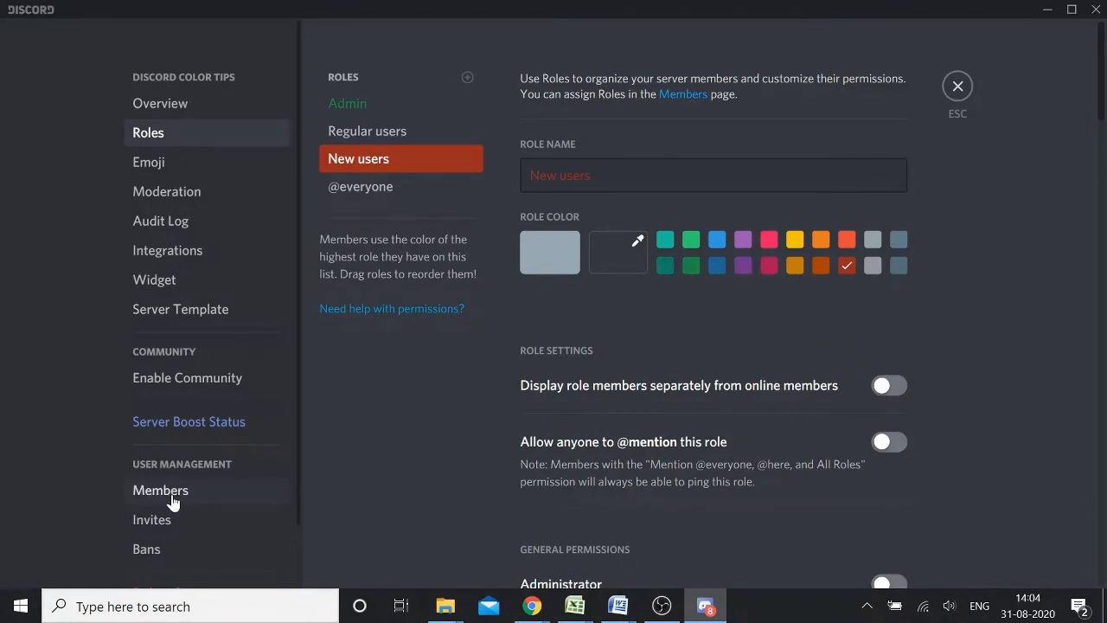
Assign the New users role to the server owner in the member list
left_click(142, 500)
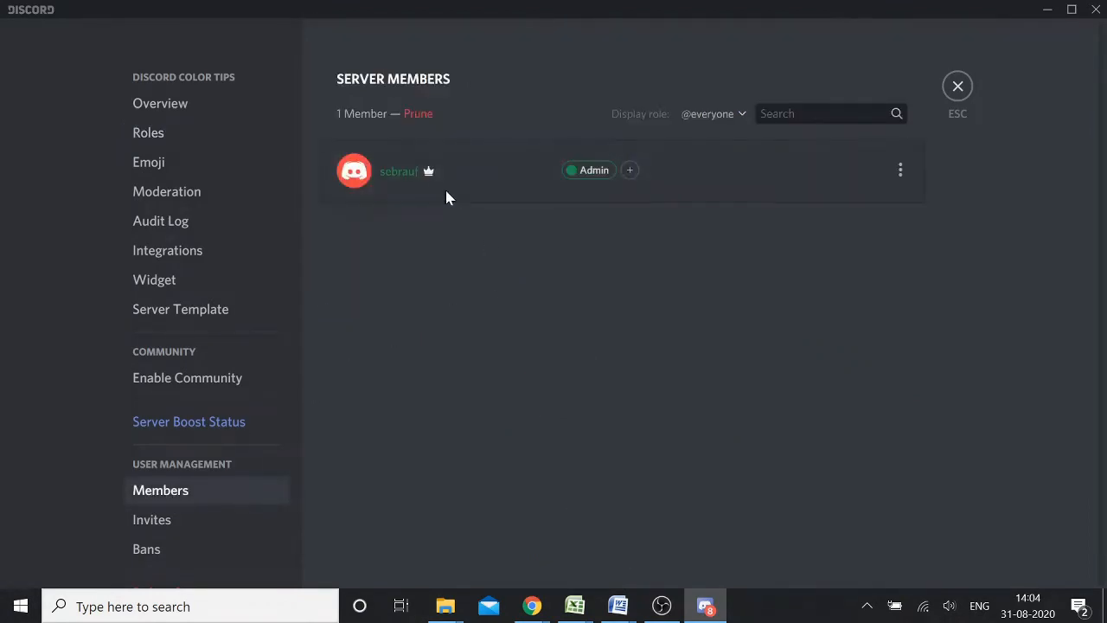
right_click(410, 173)
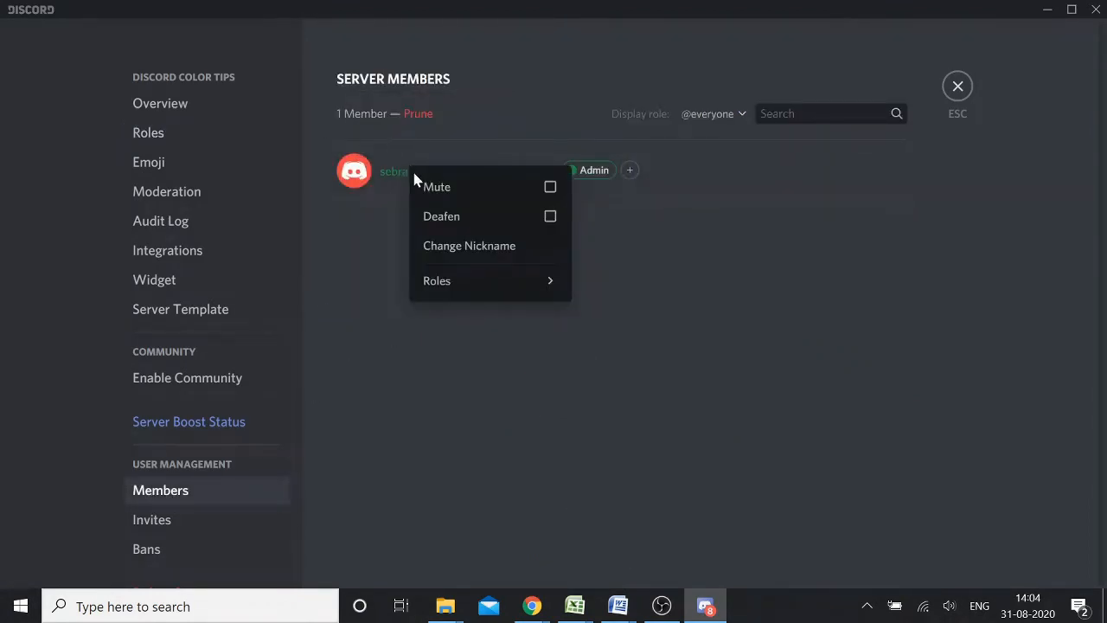
mouse_move(469, 283)
left_click(715, 346)
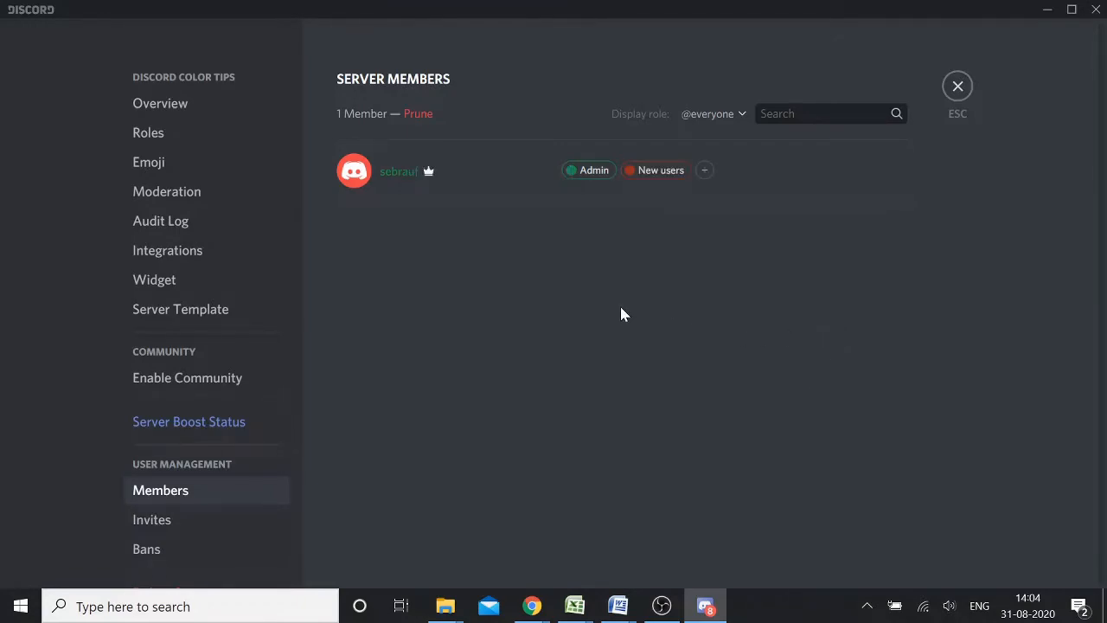
Remove the Admin role from the server owner, keeping the New users role assigned
right_click(489, 158)
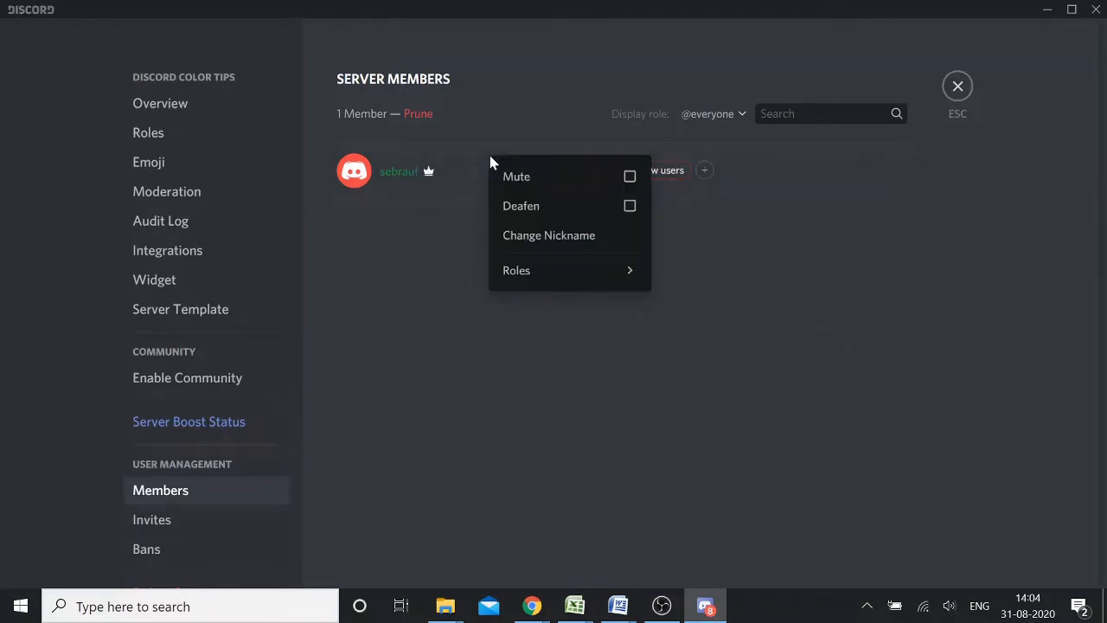
mouse_move(548, 271)
left_click(792, 278)
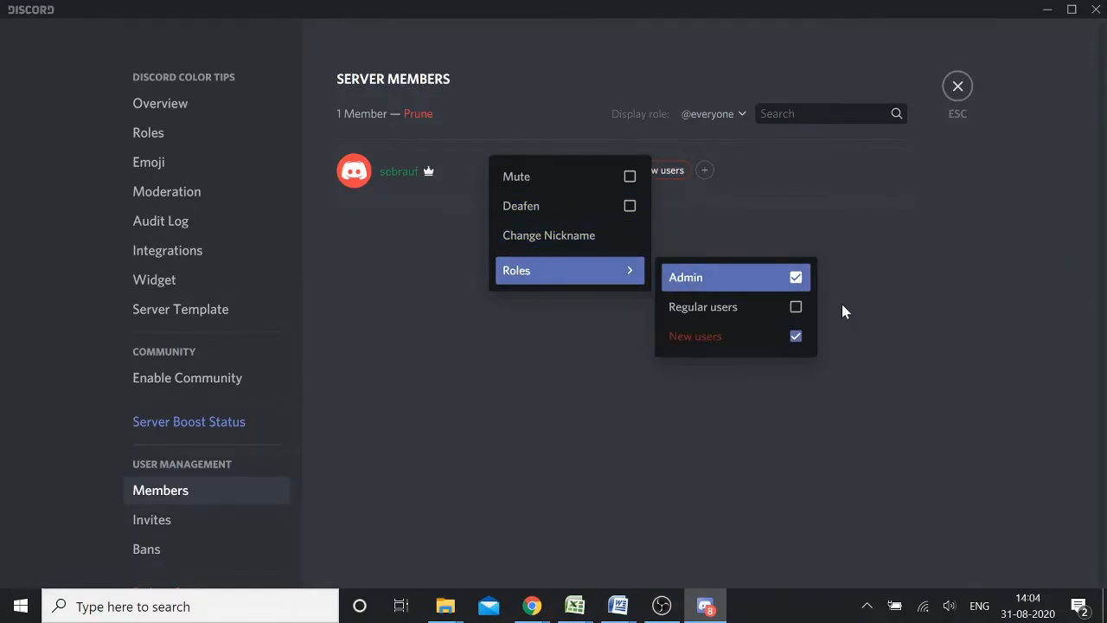
left_click(832, 329)
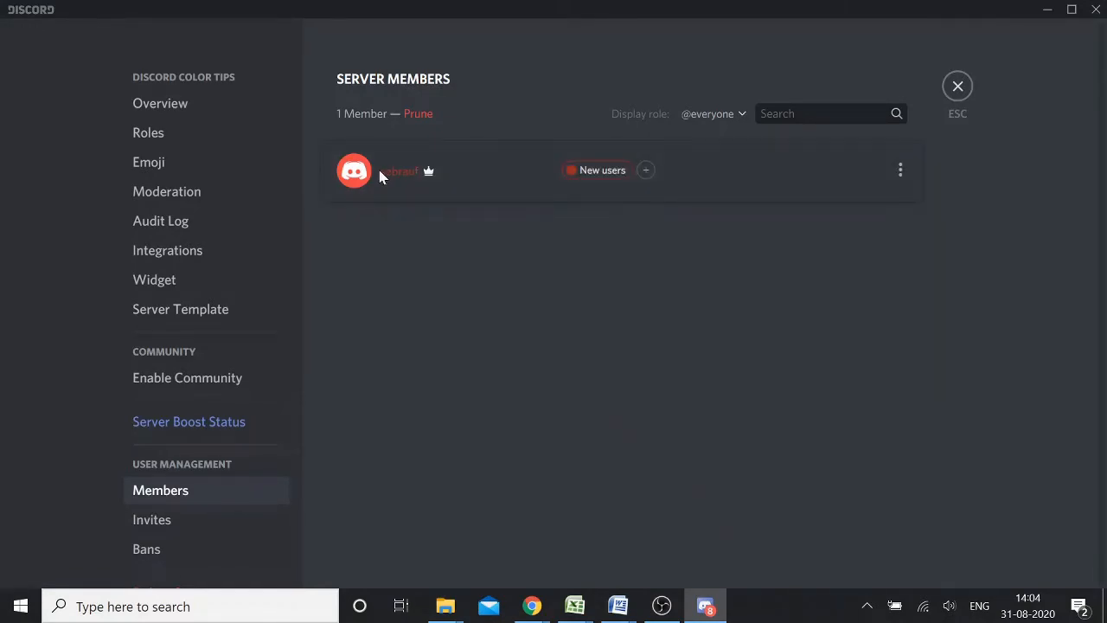
mouse_move(429, 176)
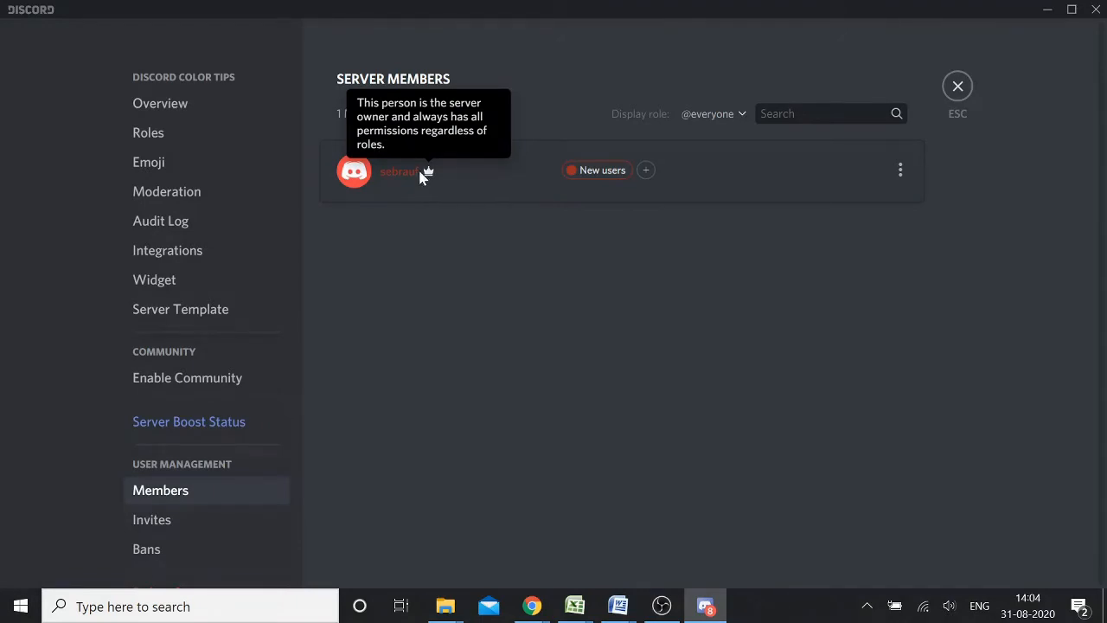